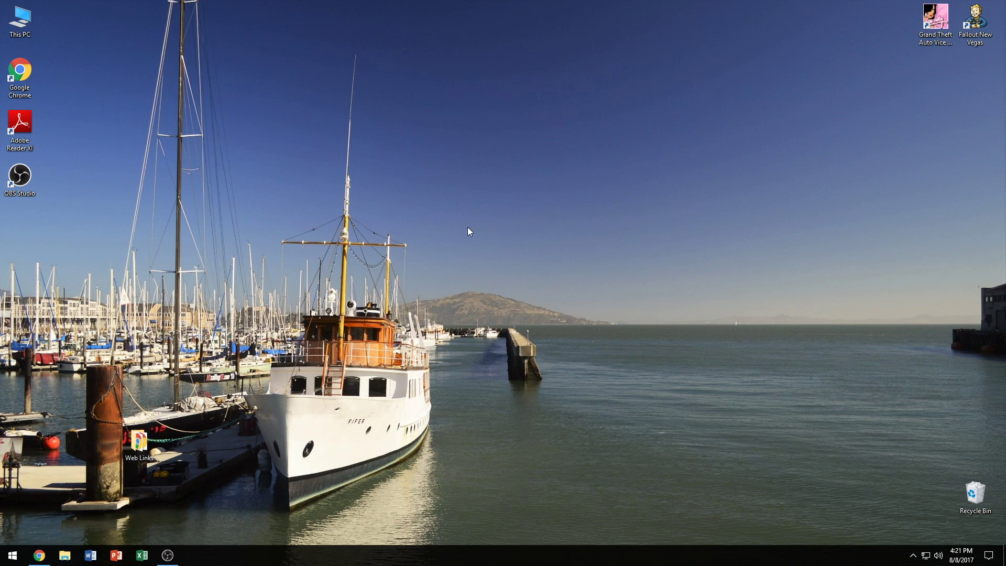
Restore the minimized Chrome window from the taskbar.
left_click(44, 551)
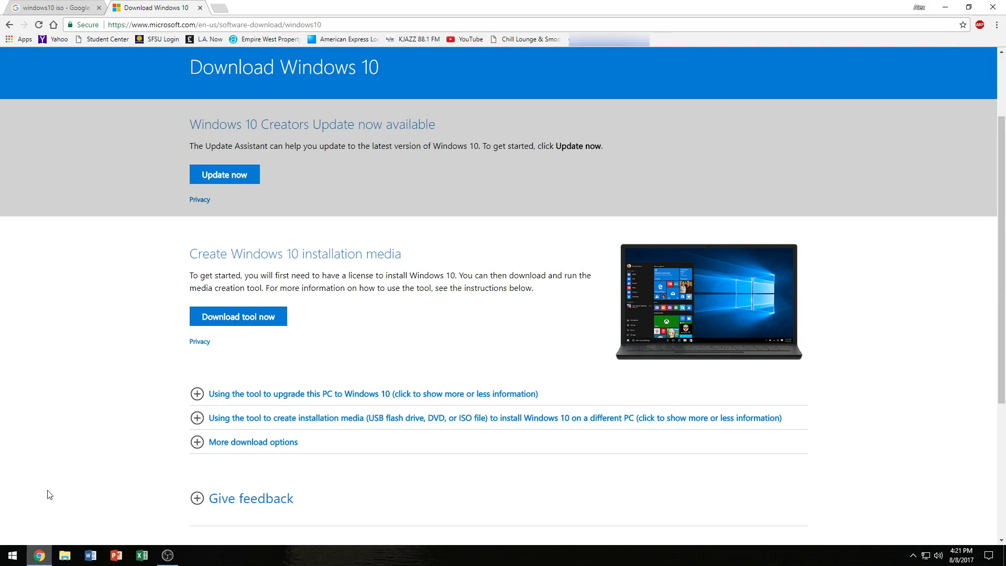
From the 'windows10 iso' results, open Microsoft's Disc Image (ISO File) page and choose Windows 10.
left_click(21, 7)
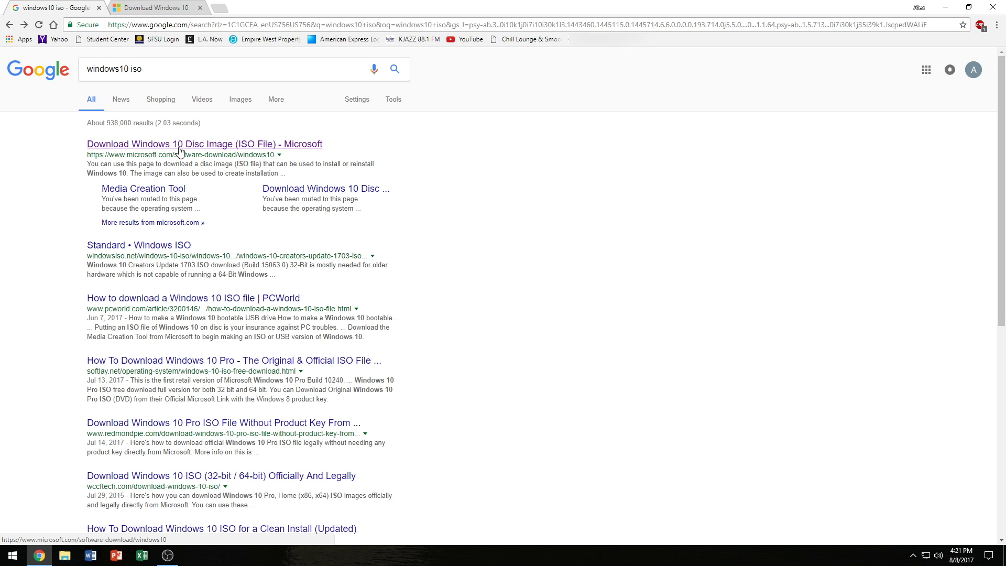
left_click(244, 149)
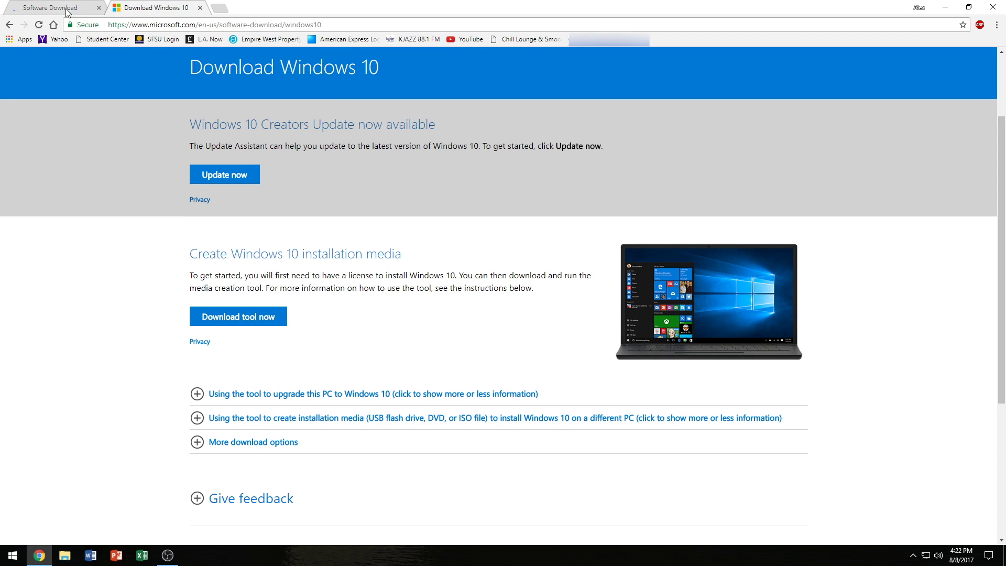
left_click(38, 8)
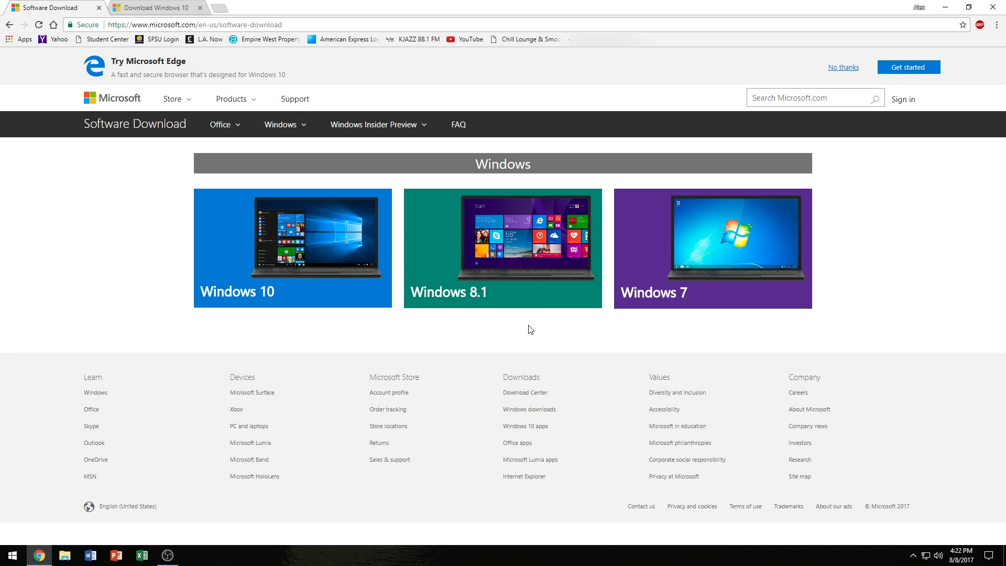
left_click(308, 283)
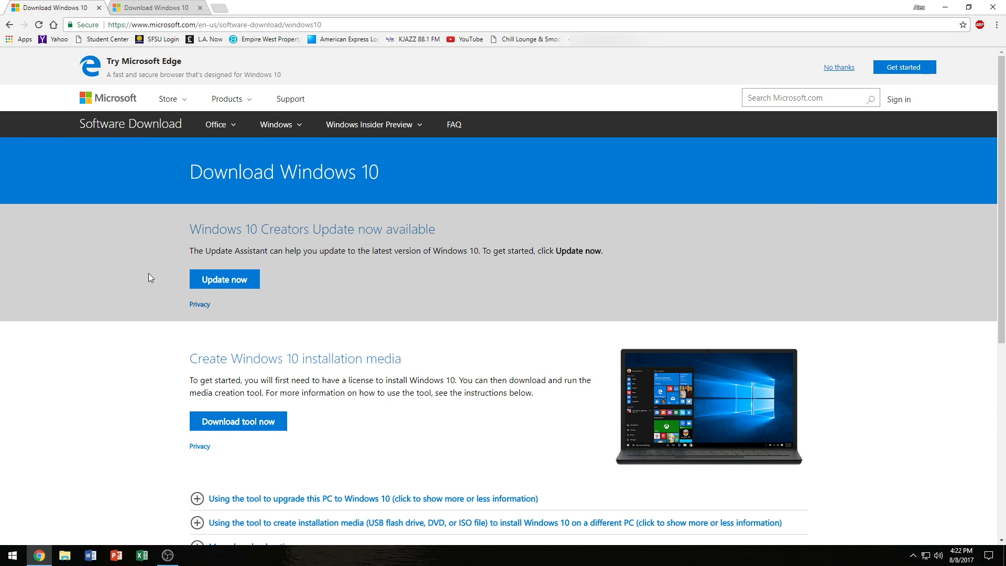
Download the Media Creation Tool, expand the upgrade instructions, and run the downloaded MediaCreationTool.
left_click(242, 420)
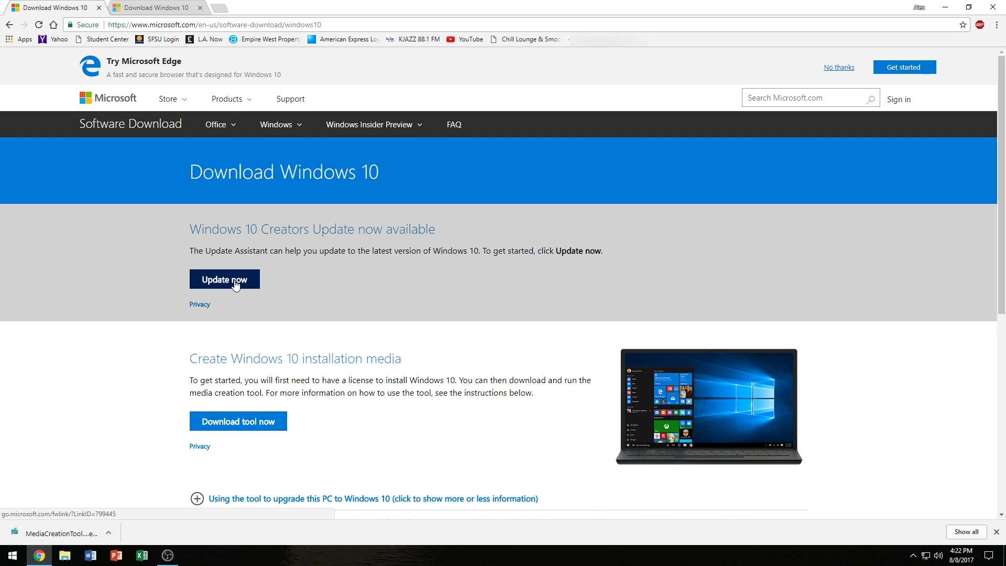
scroll(233, 285, "down", 4)
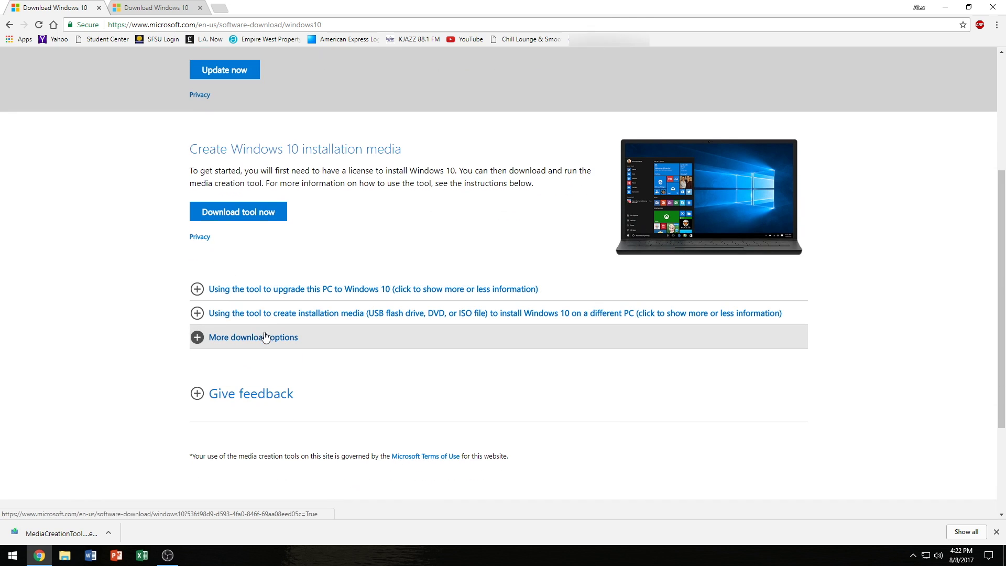
left_click(296, 289)
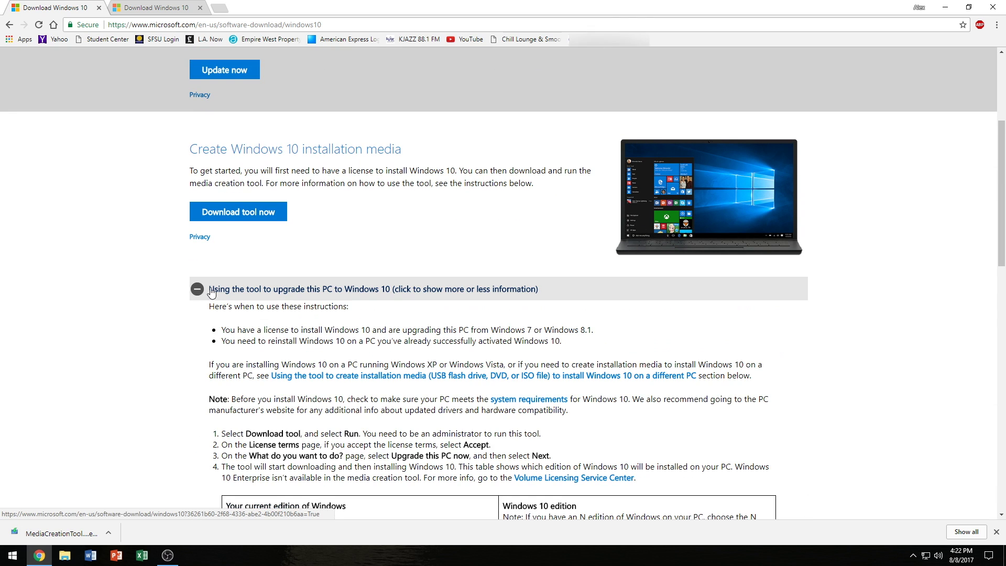
scroll(302, 335, "down", 5)
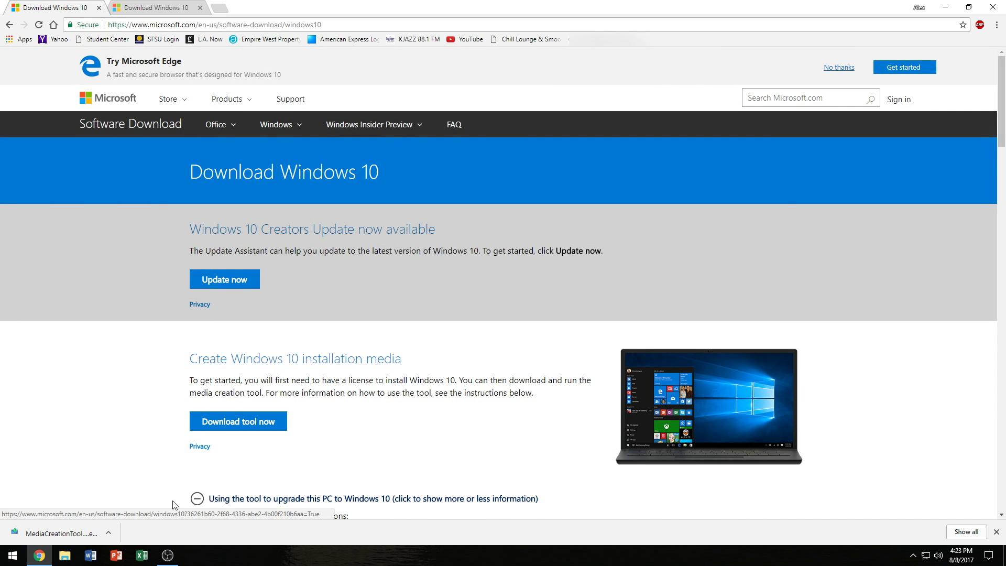
left_click(80, 527)
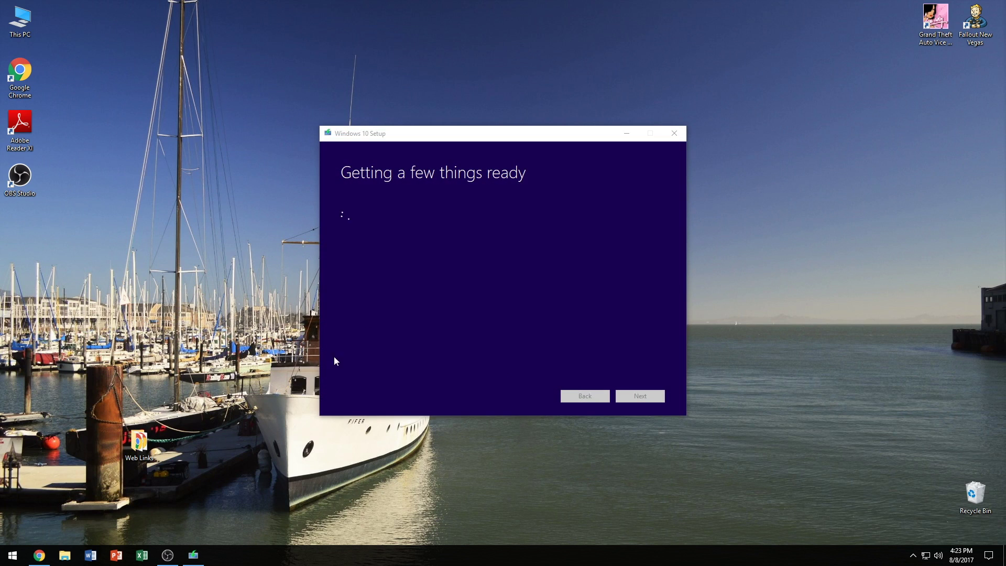
Accept the Windows 10 license terms once setup finishes getting things ready.
mouse_move(164, 563)
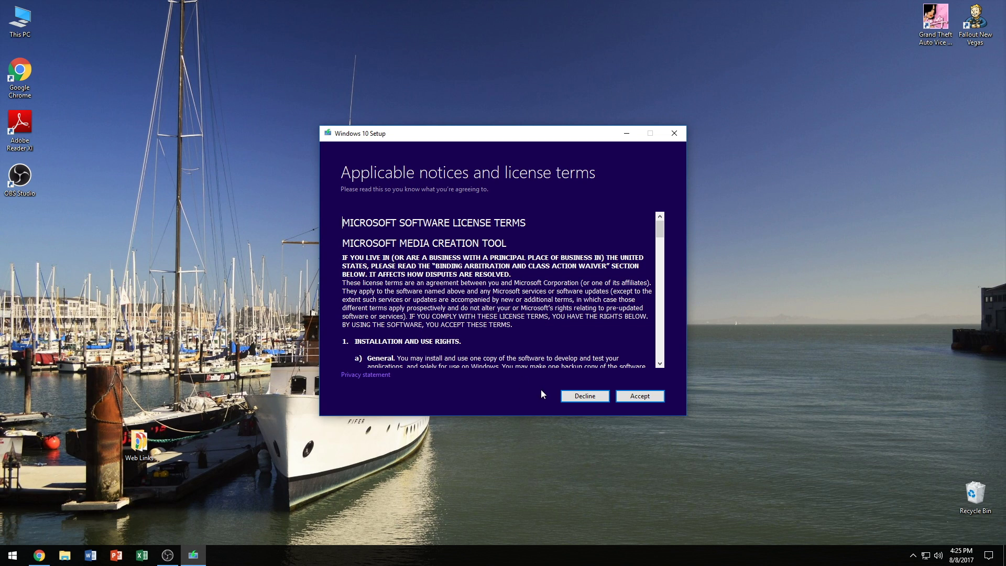
left_click(640, 397)
Select 'Create installation media (USB flash drive, DVD, or ISO file) for another PC' and continue.
left_click(405, 213)
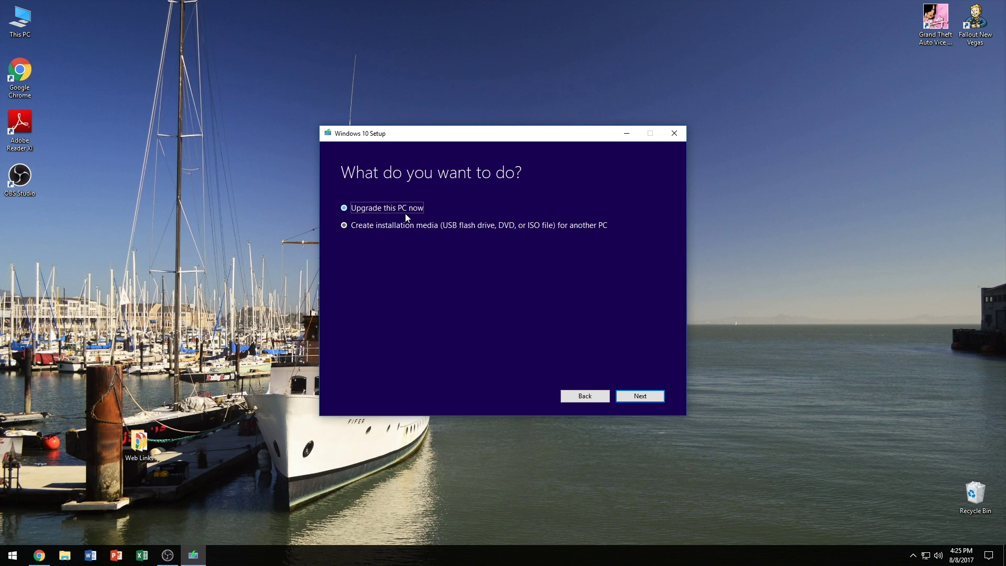
left_click(392, 226)
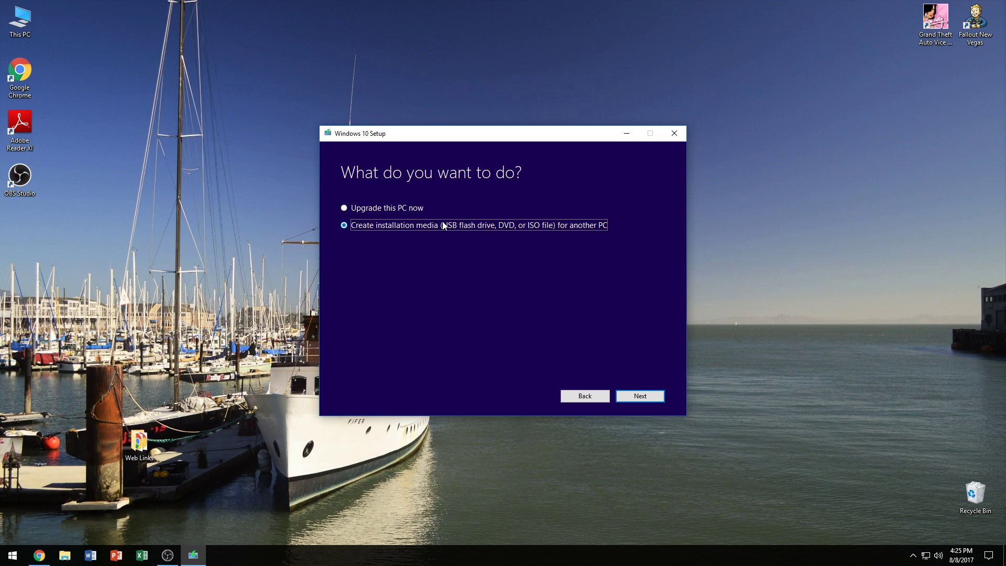
left_click(410, 209)
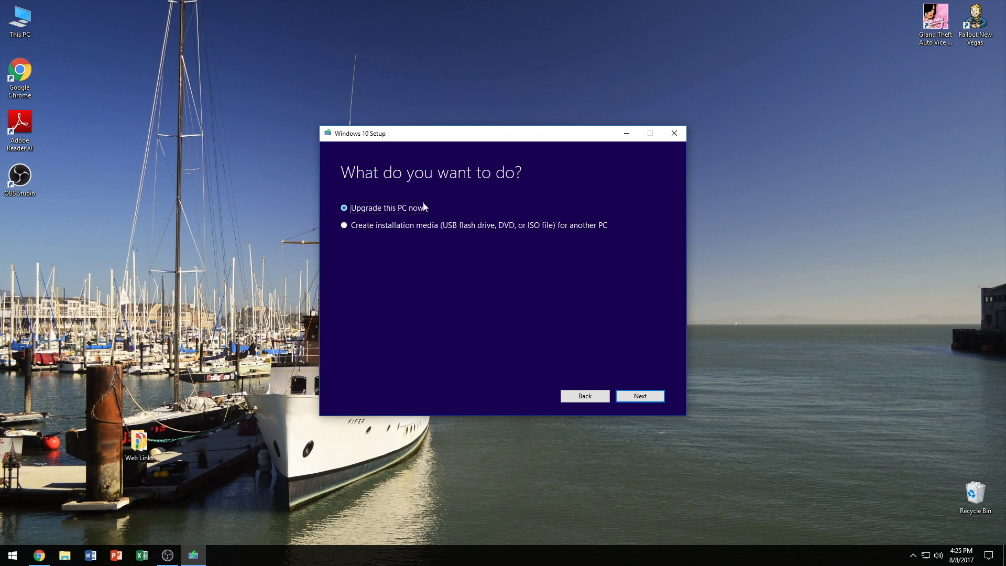
left_click(452, 224)
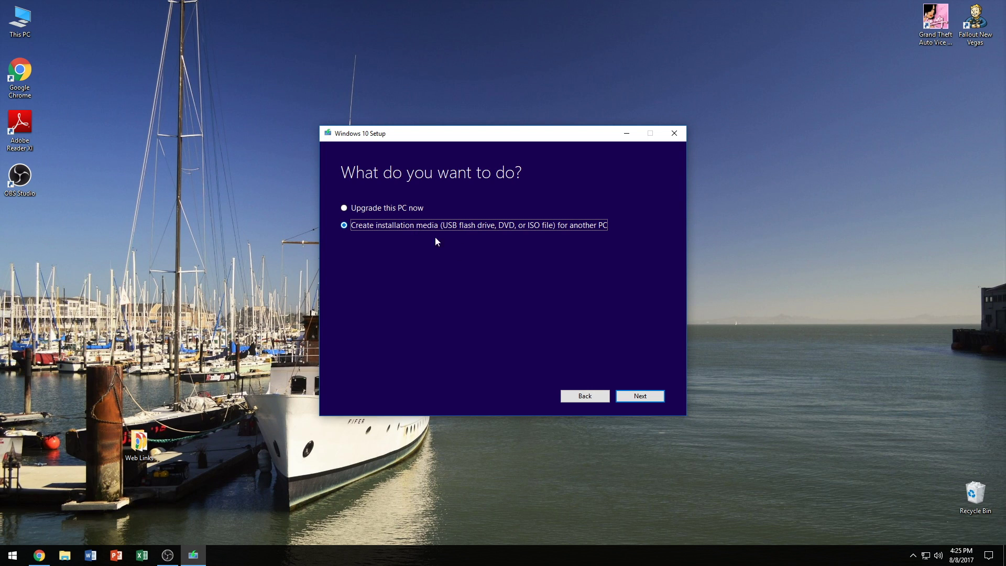
left_click(645, 396)
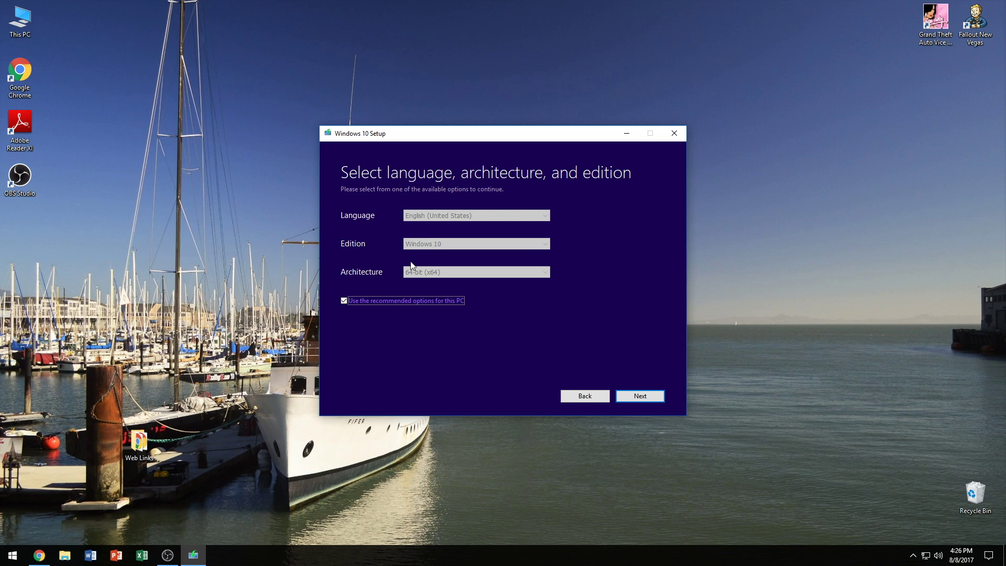
Clear recommended options and keep English (United States), Windows 10 and 64-bit (x64), then continue.
left_click(344, 300)
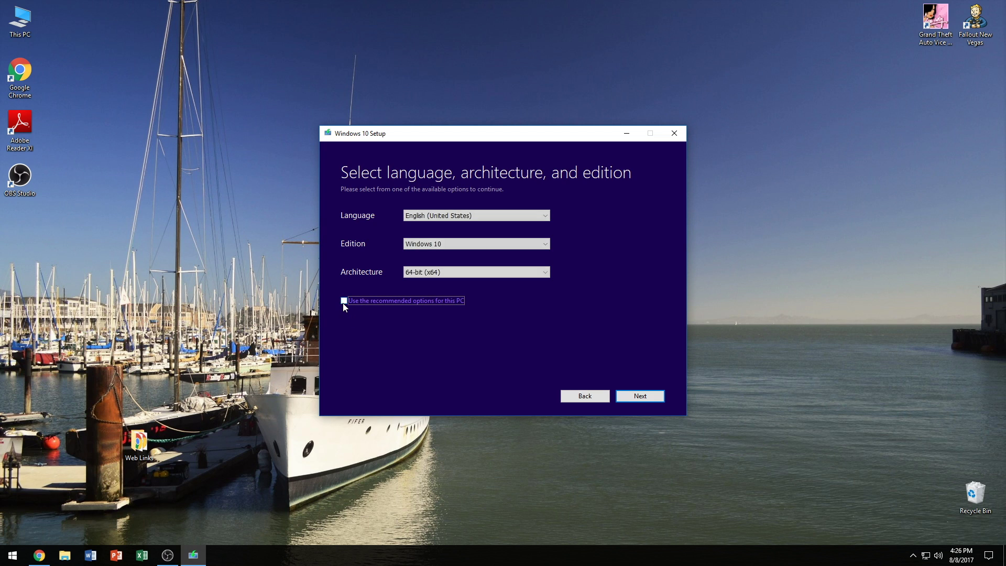
double_click(502, 218)
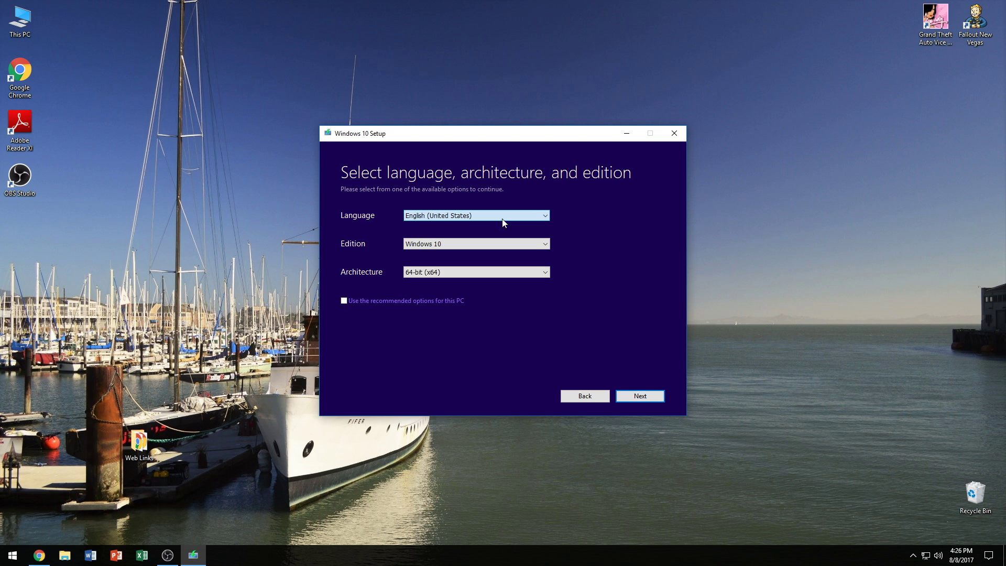
double_click(427, 216)
left_click(443, 216)
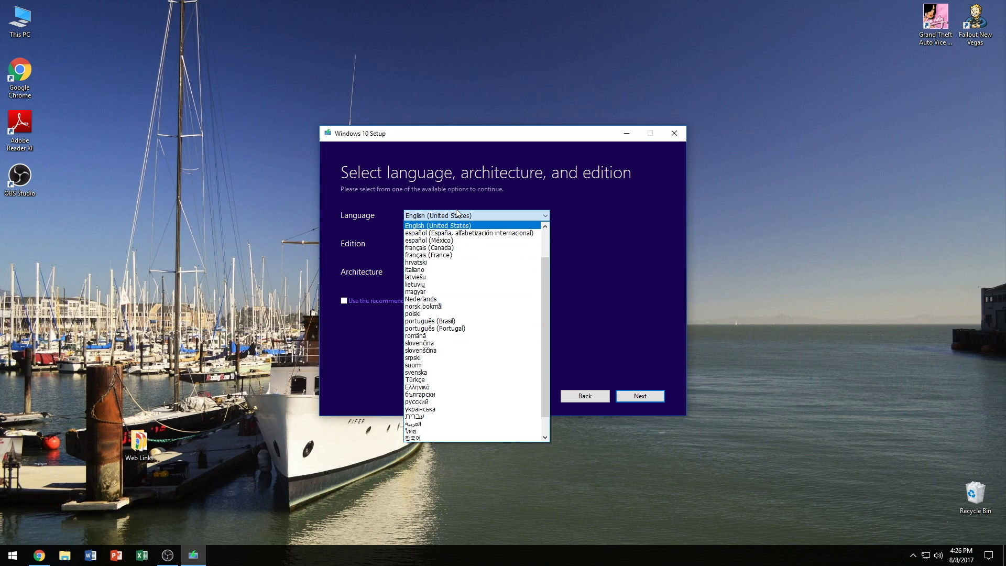
left_click(417, 217)
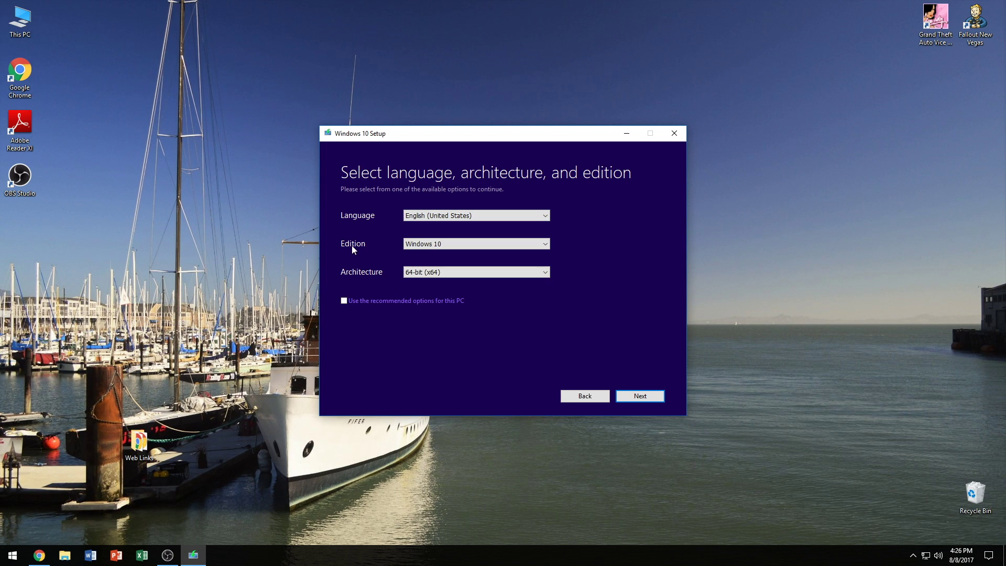
left_click(455, 243)
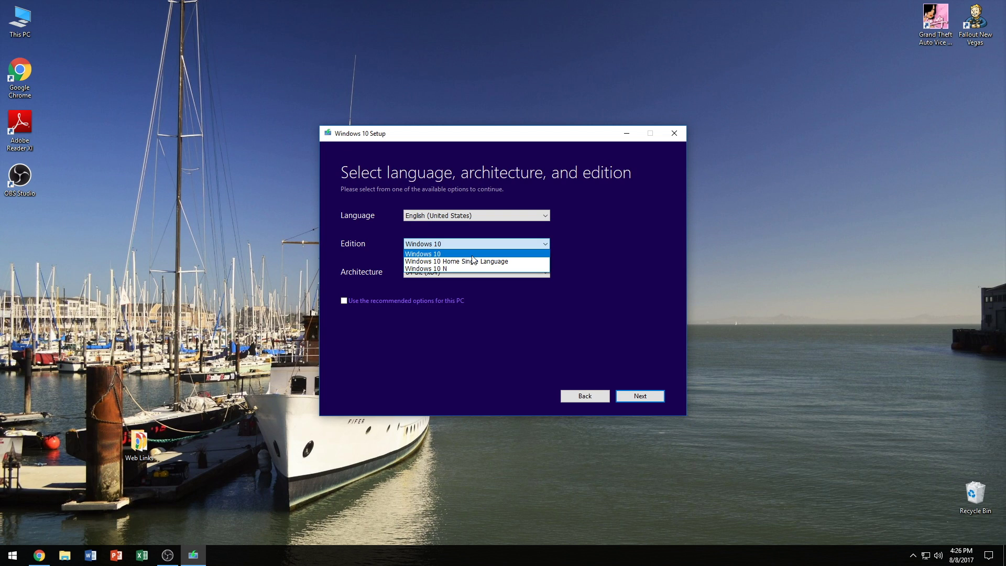
left_click(507, 245)
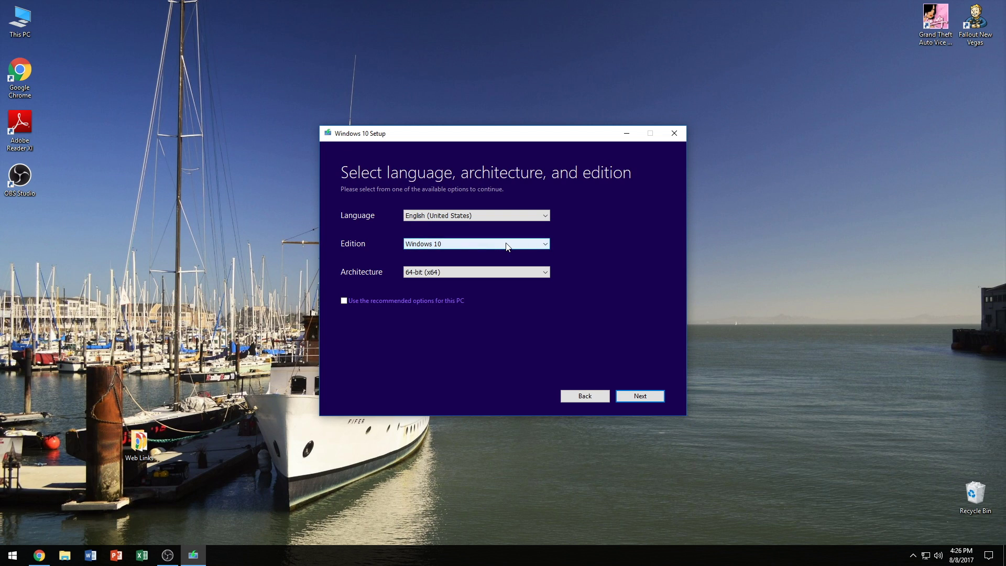
left_click(489, 275)
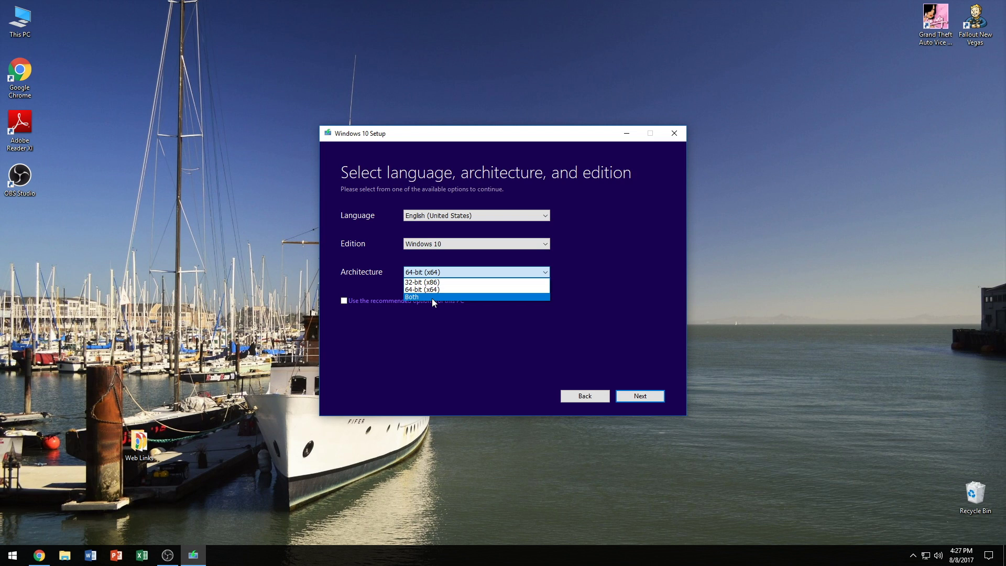
left_click(438, 290)
left_click(641, 397)
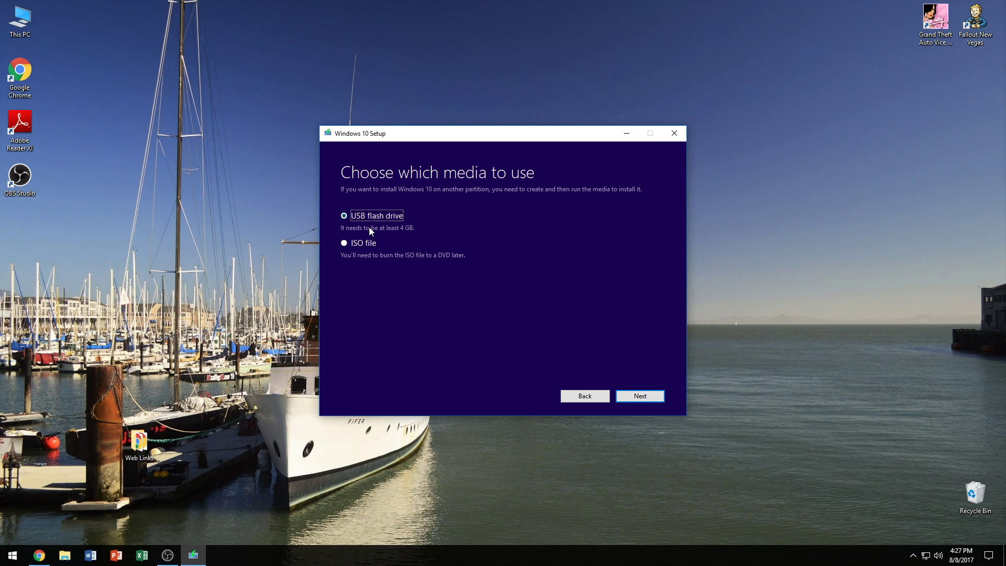
Try USB flash drive, find no drive available, then go back and choose ISO file instead.
left_click(364, 243)
left_click(366, 215)
left_click(652, 401)
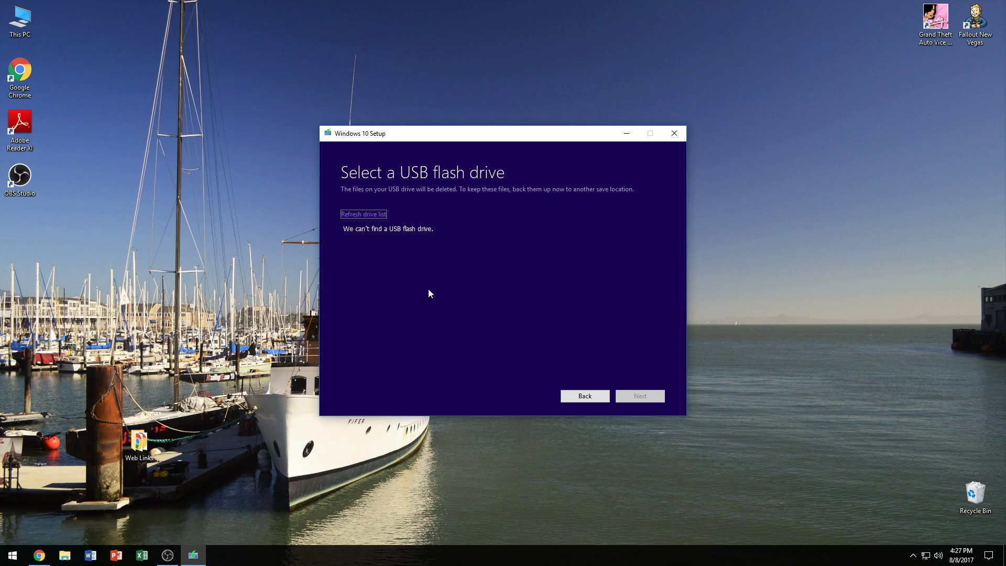
left_click_drag(343, 228, 365, 245)
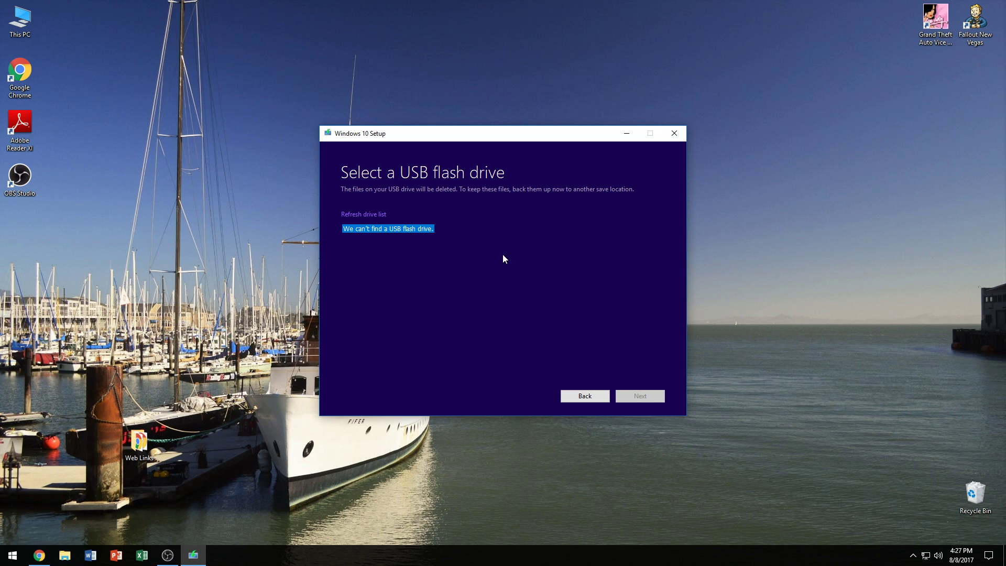
left_click(585, 396)
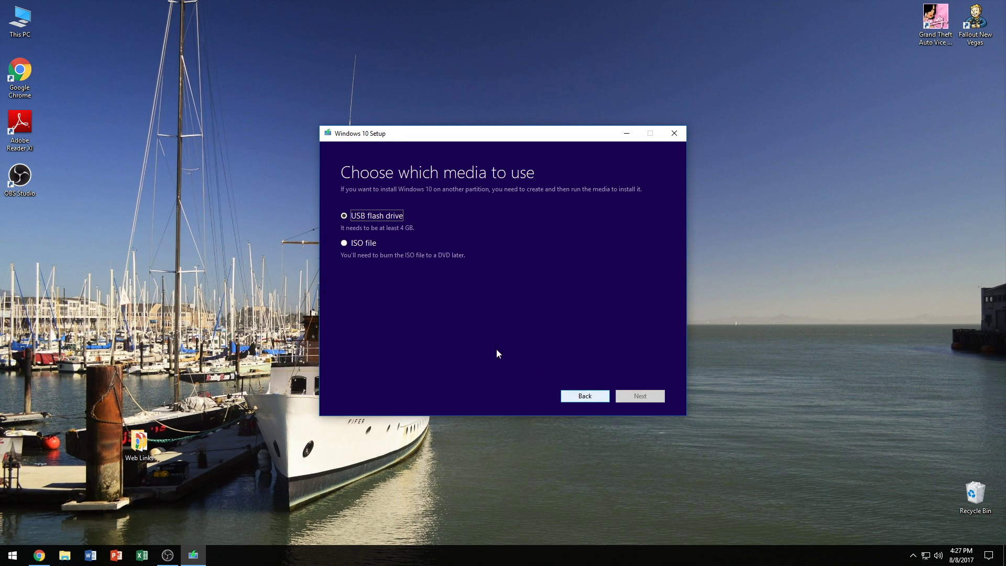
left_click(360, 244)
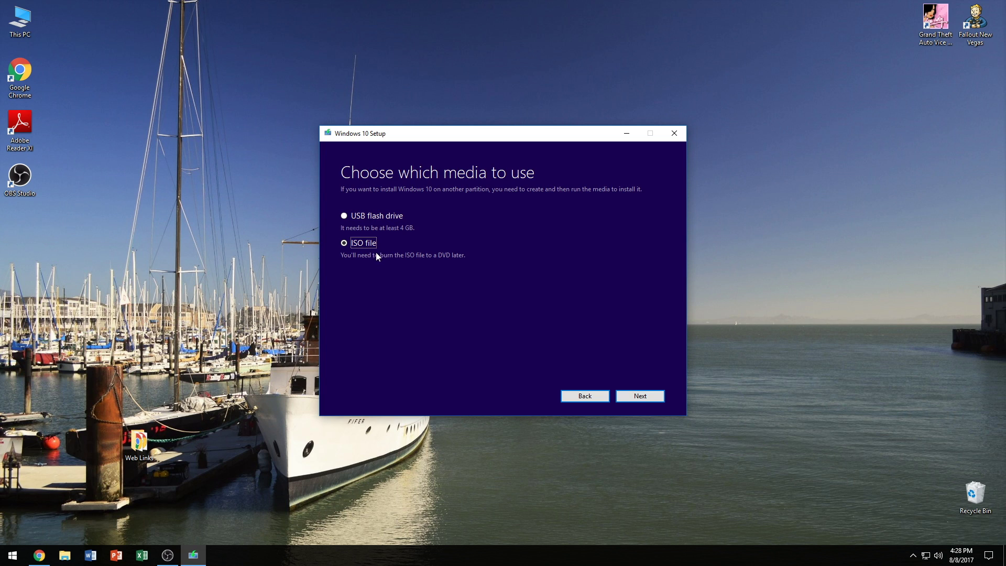
left_click(639, 396)
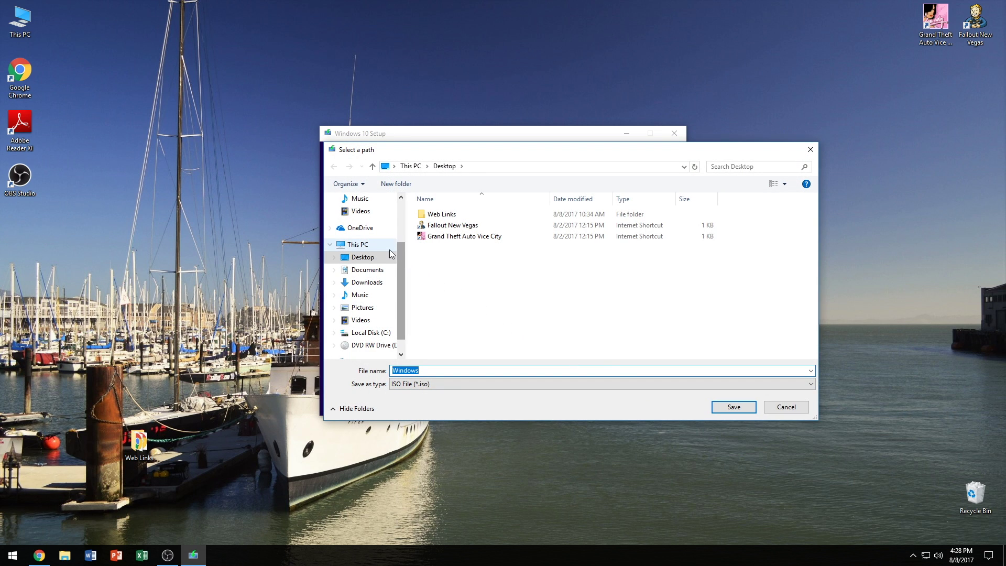
Save the ISO to the Desktop and let the download and media creation finish.
left_click(722, 408)
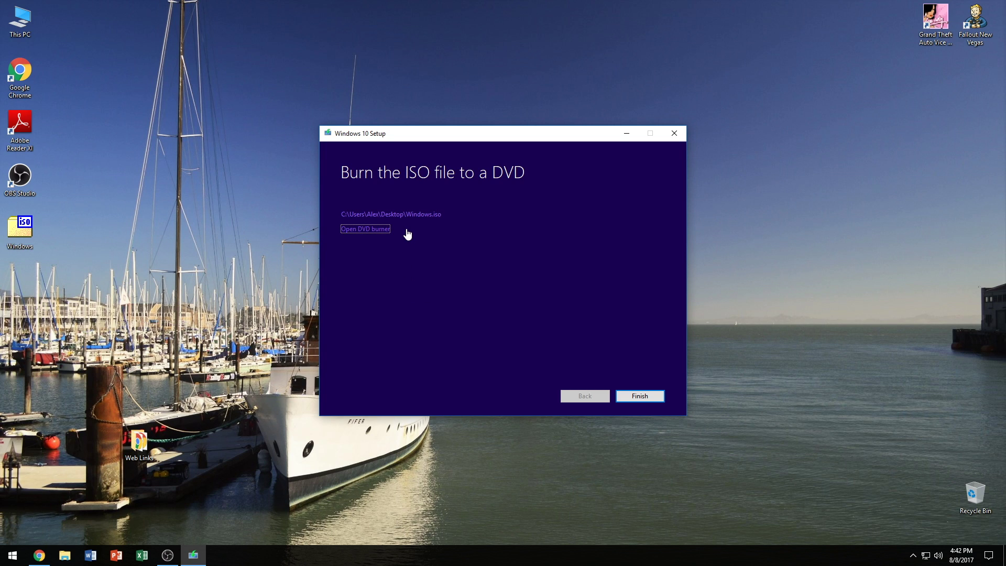
Open the DVD burner, keep DVD R Drive (D:) as the burner, and start burning Windows.iso.
left_click(388, 231)
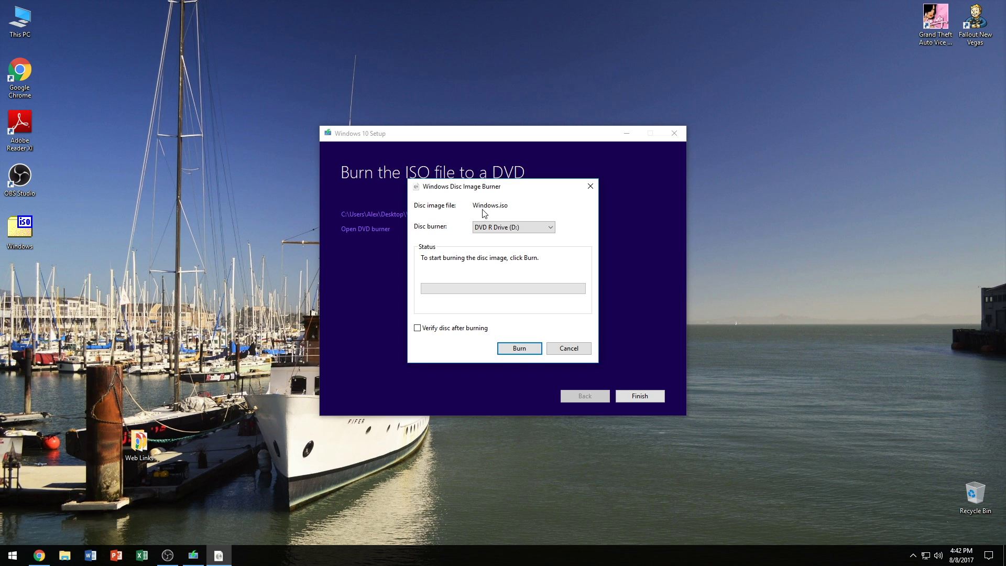
left_click(479, 229)
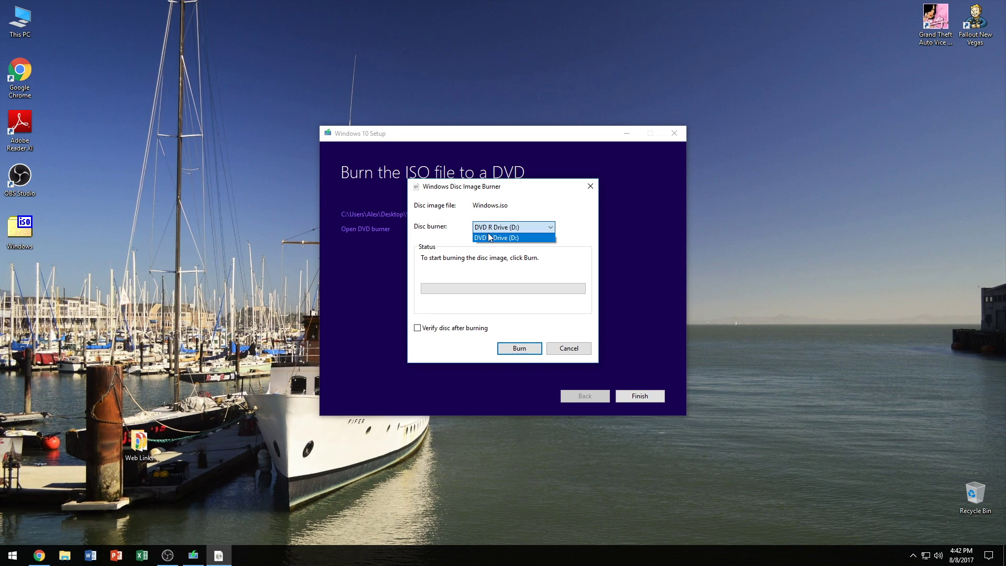
left_click(492, 226)
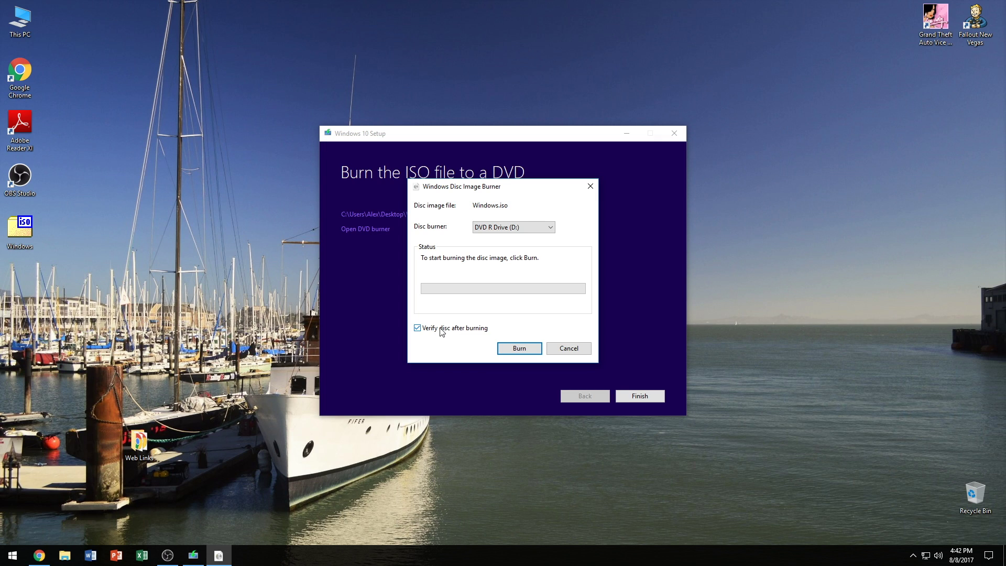
left_click(518, 349)
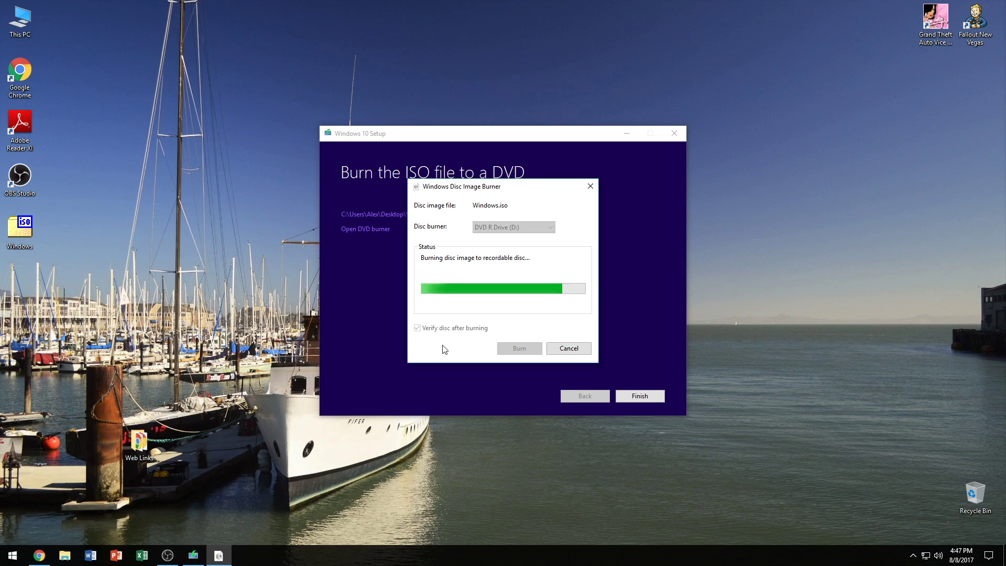
Close the popped-up DVD drive window, then close the burner and Windows 10 Setup after success.
left_click(816, 498)
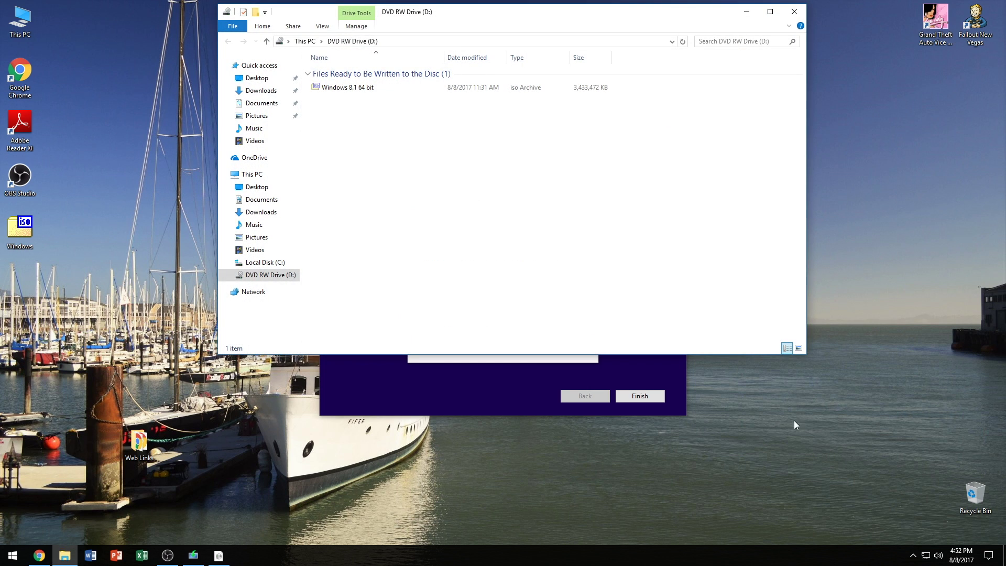
left_click(792, 11)
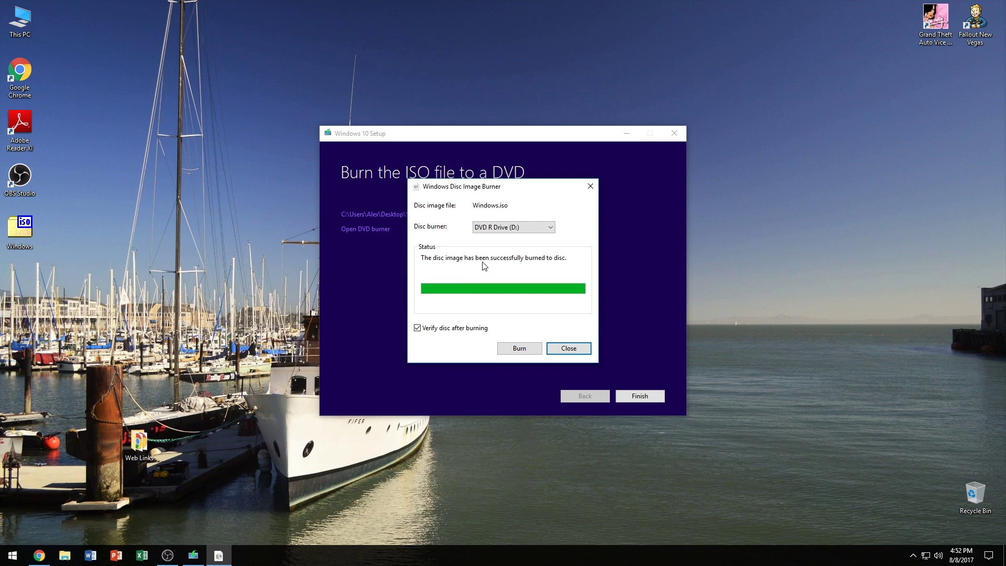
left_click(563, 348)
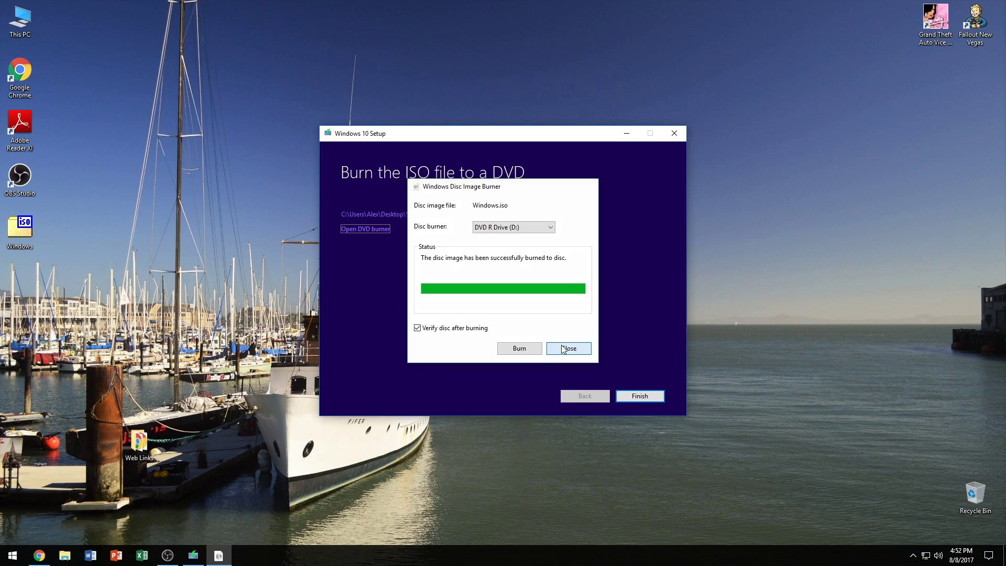
left_click(641, 396)
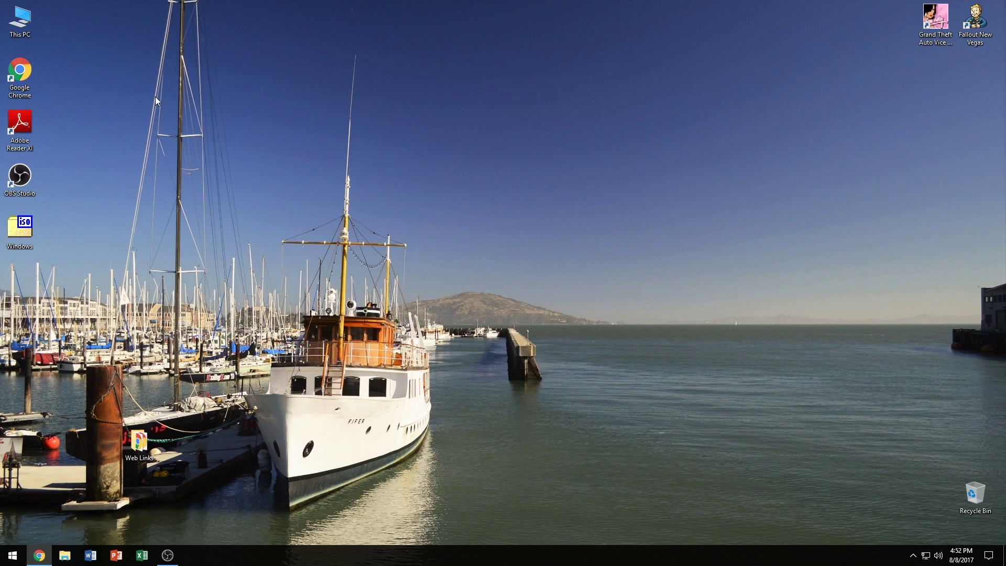
Open DVD RW Drive (D:) from This PC to confirm the ESD-ISO disc, 925 MB free of 4.38 GB.
double_click(20, 21)
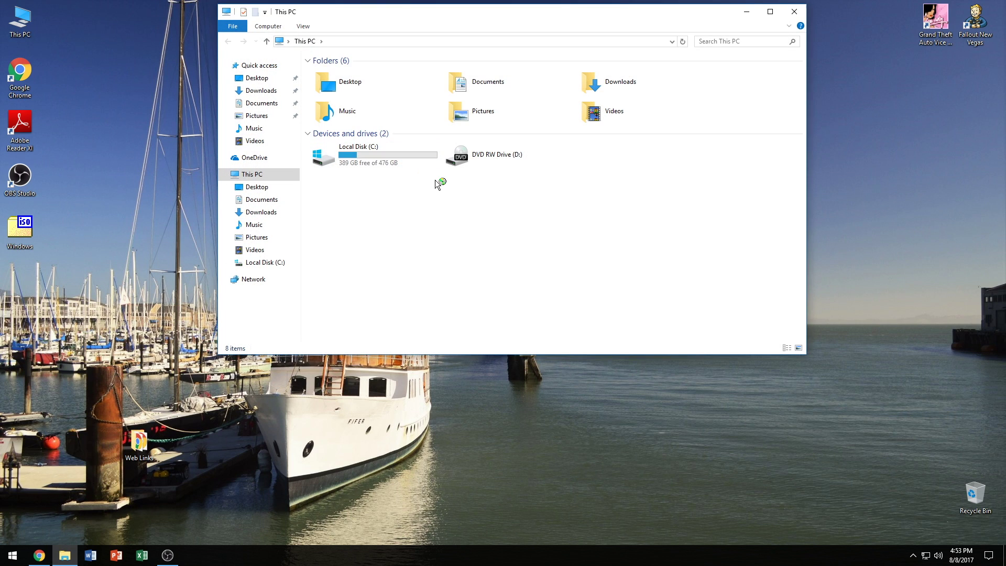
left_click(479, 164)
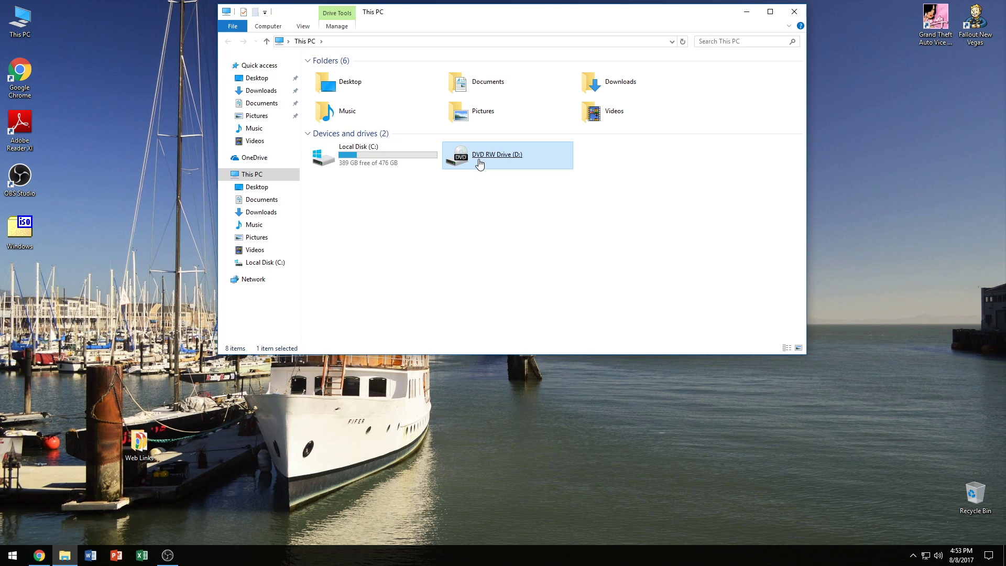
double_click(479, 164)
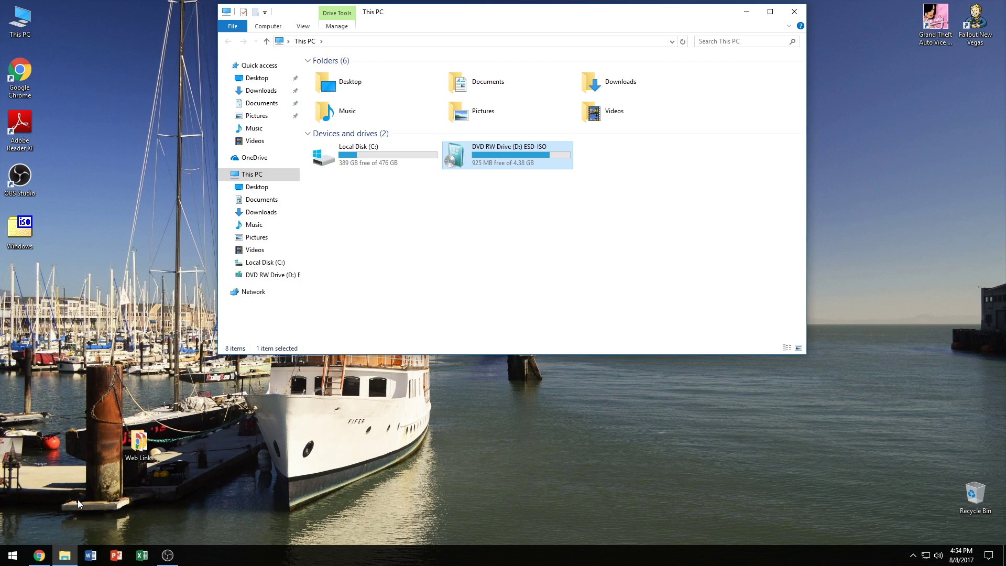
left_click(40, 555)
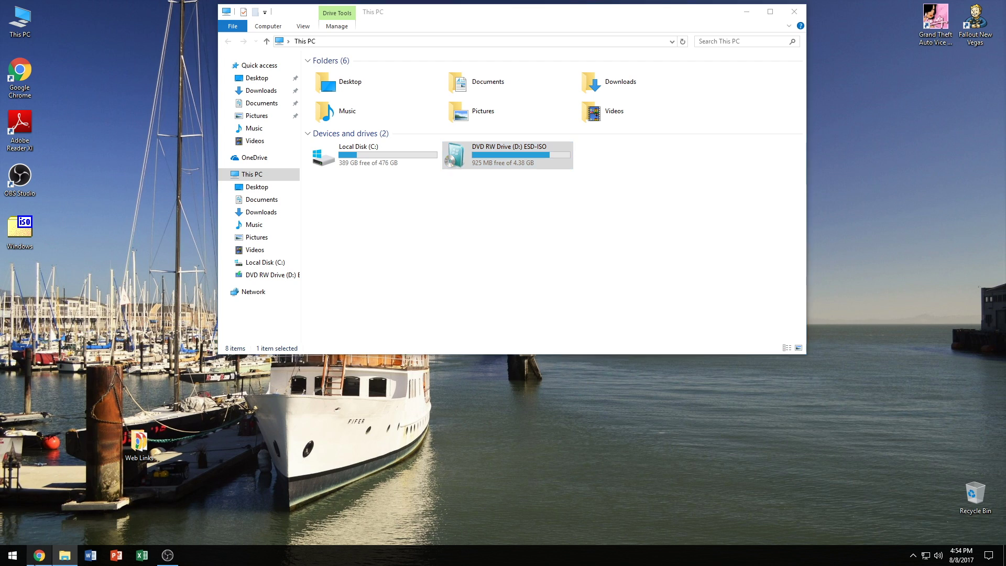
Take Chrome's second tab back to the Software Download page offering Windows 10, 8.1 and 7.
left_click(187, 6)
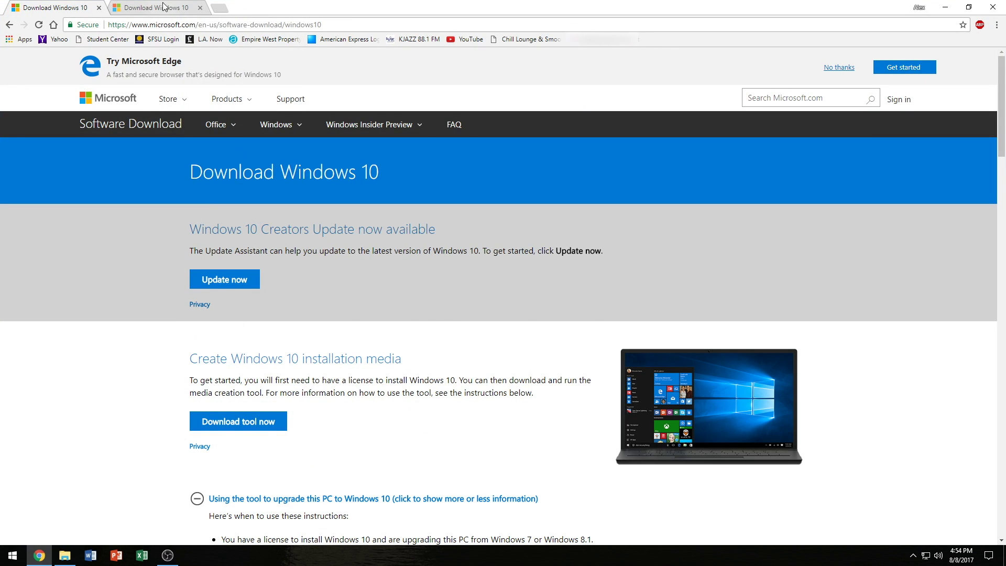
left_click(9, 25)
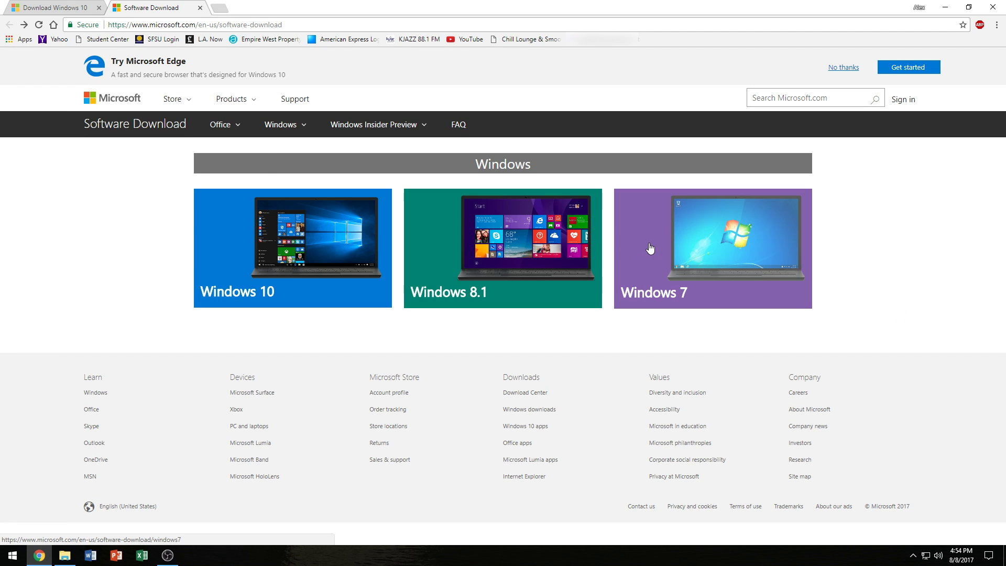
left_click(91, 556)
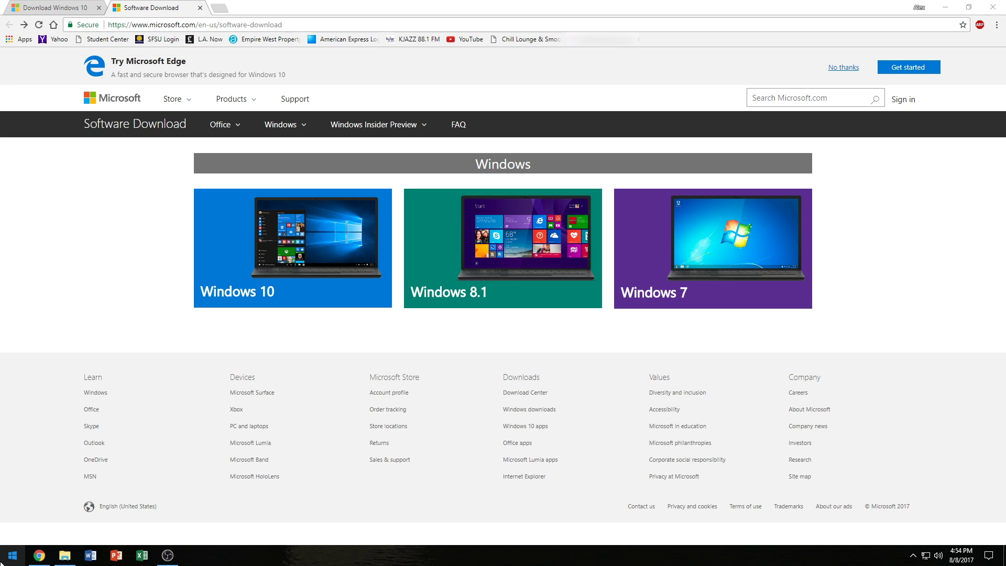
mouse_move(181, 560)
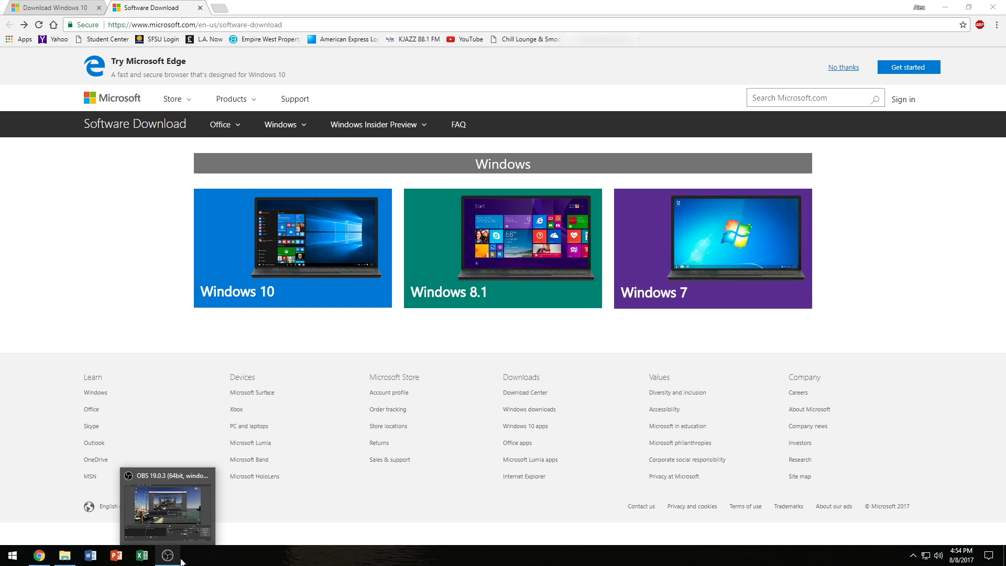